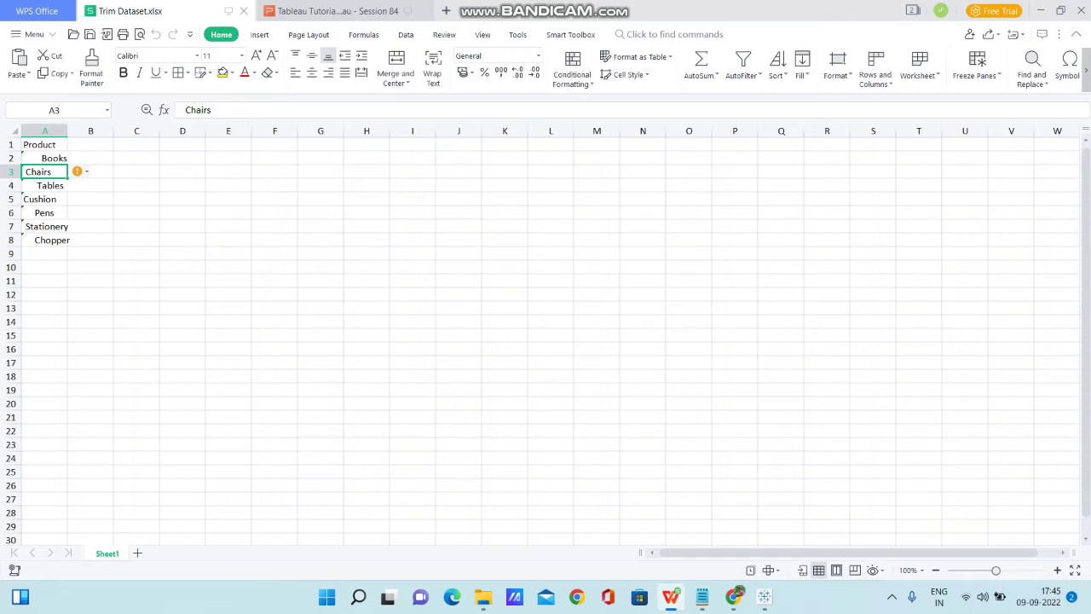
Switch from the product spreadsheet to Tableau and add a new worksheet after Sheet 4.
{"action": "left_click", "coordinate": [44, 212]}
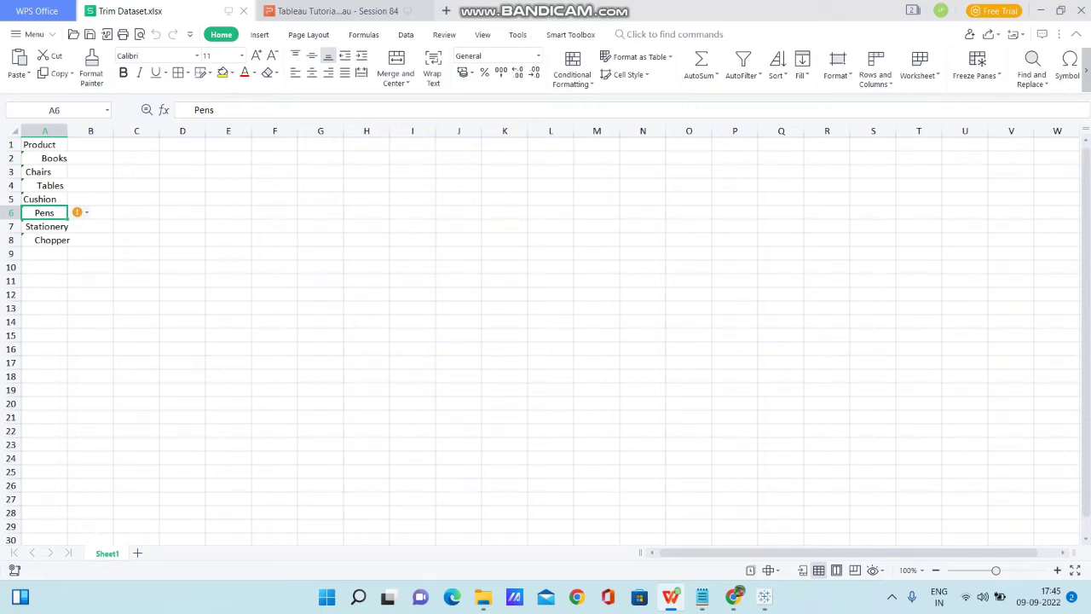
{"action": "left_click", "coordinate": [765, 597]}
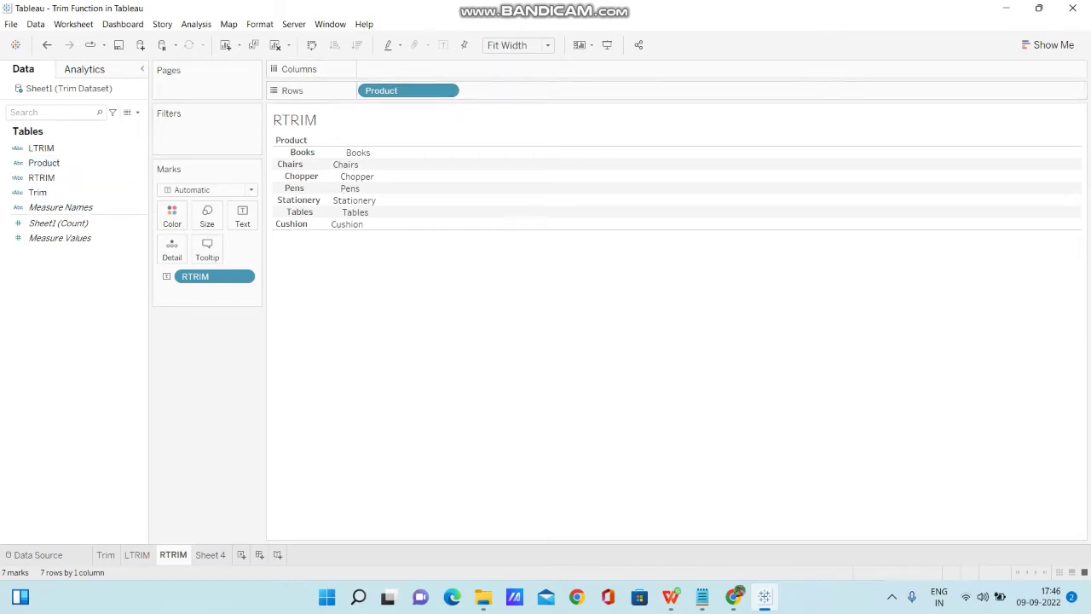
{"action": "left_click", "coordinate": [210, 554]}
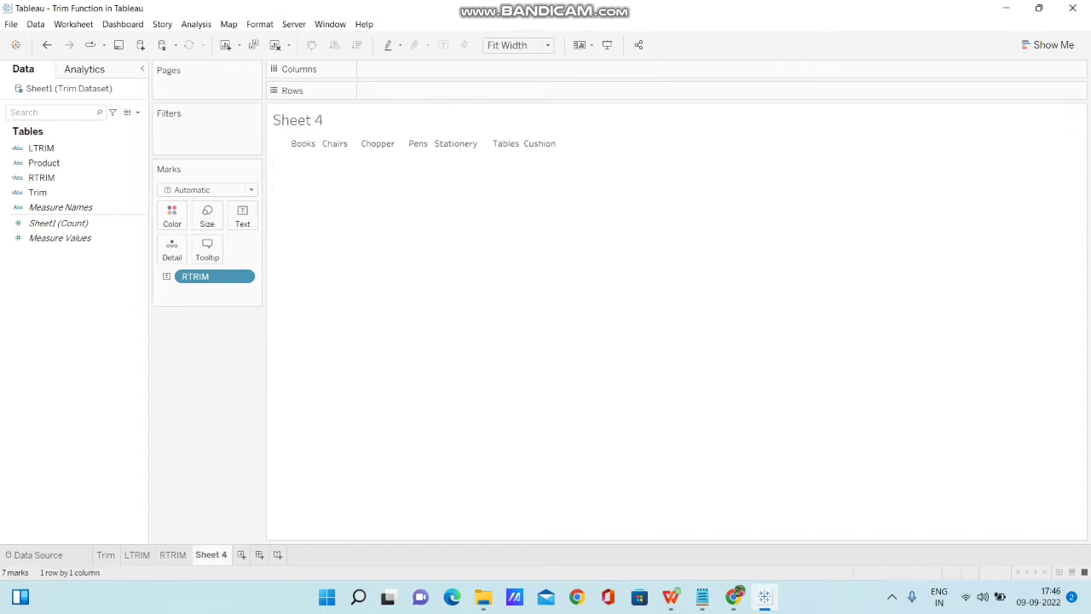
{"action": "left_click", "coordinate": [241, 555]}
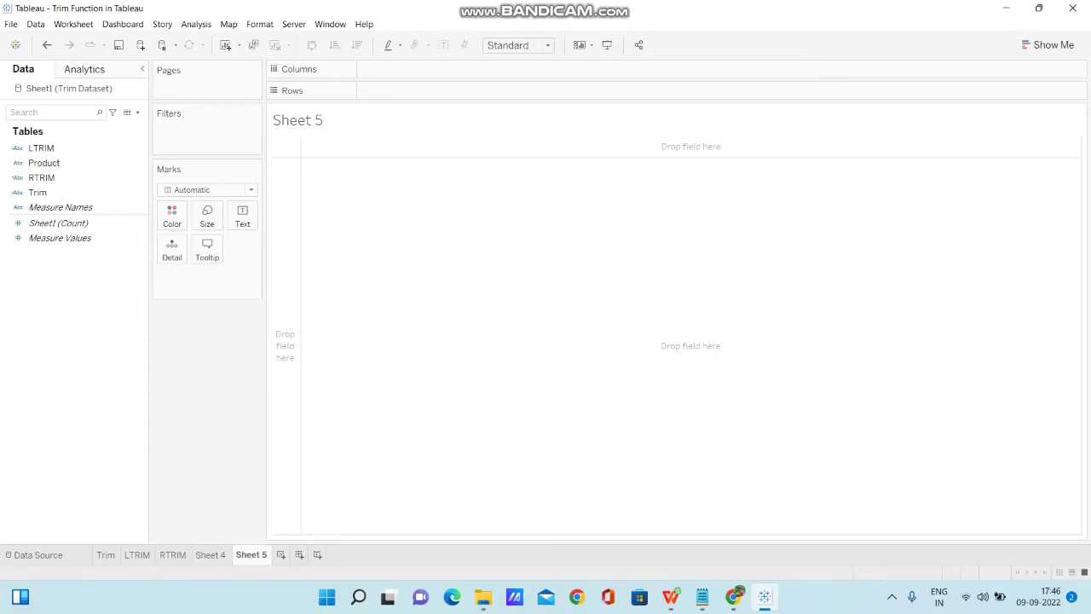
Rename the new worksheet "Difference between Trim, LTRIM and RTRIM" and place the Product field on Rows.
{"action": "double_click", "coordinate": [251, 555]}
{"action": "type", "text": "Differ"}
{"action": "key", "text": "BackSpace"}
{"action": "type", "text": "rence between"}
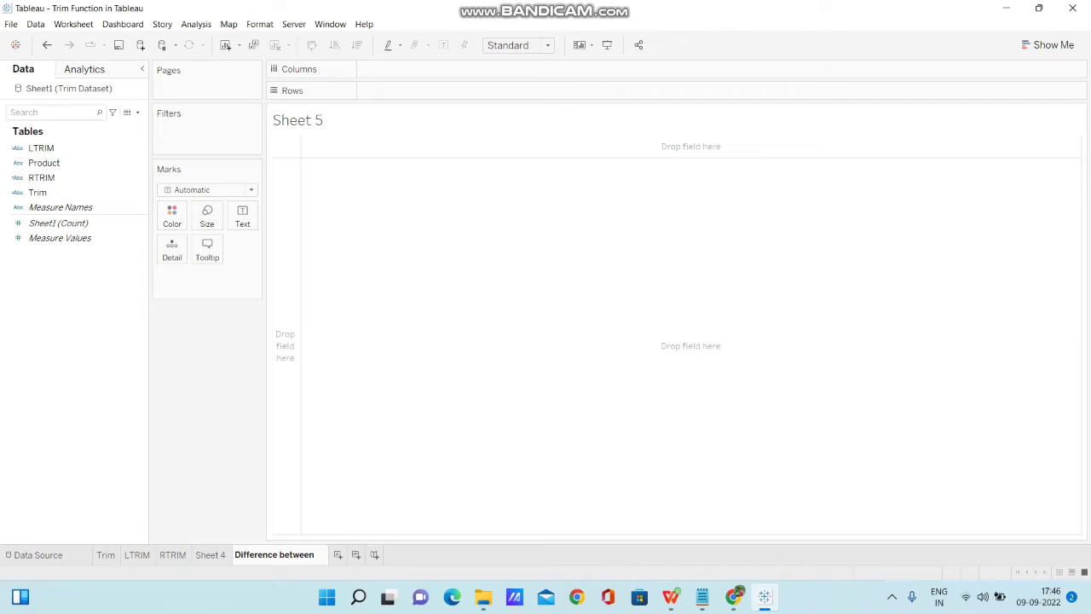
{"action": "type", "text": " Trim,"}
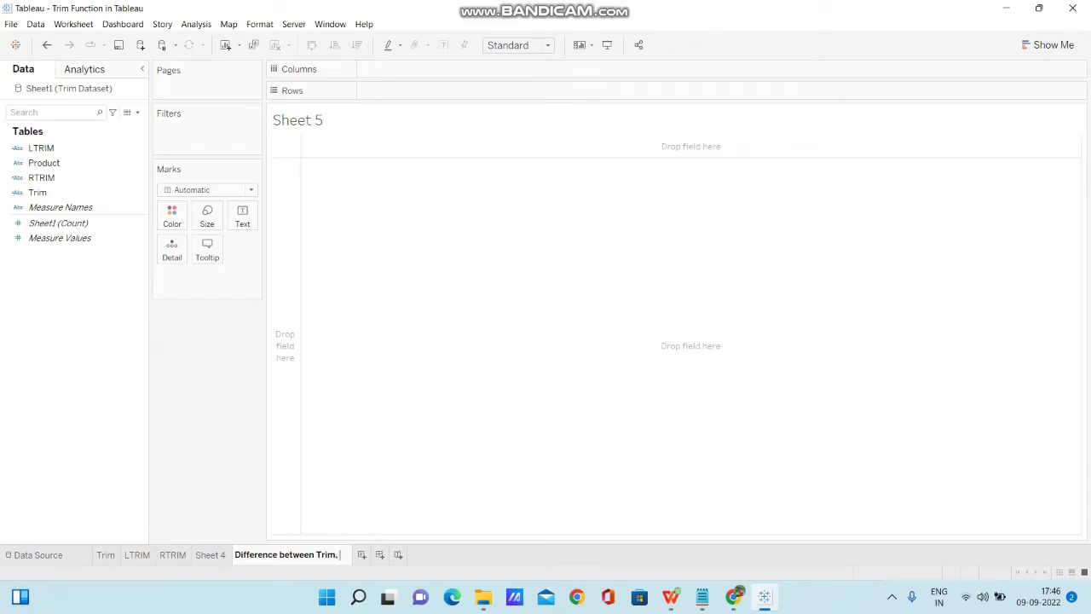
{"action": "type", "text": " LTRIM and R"}
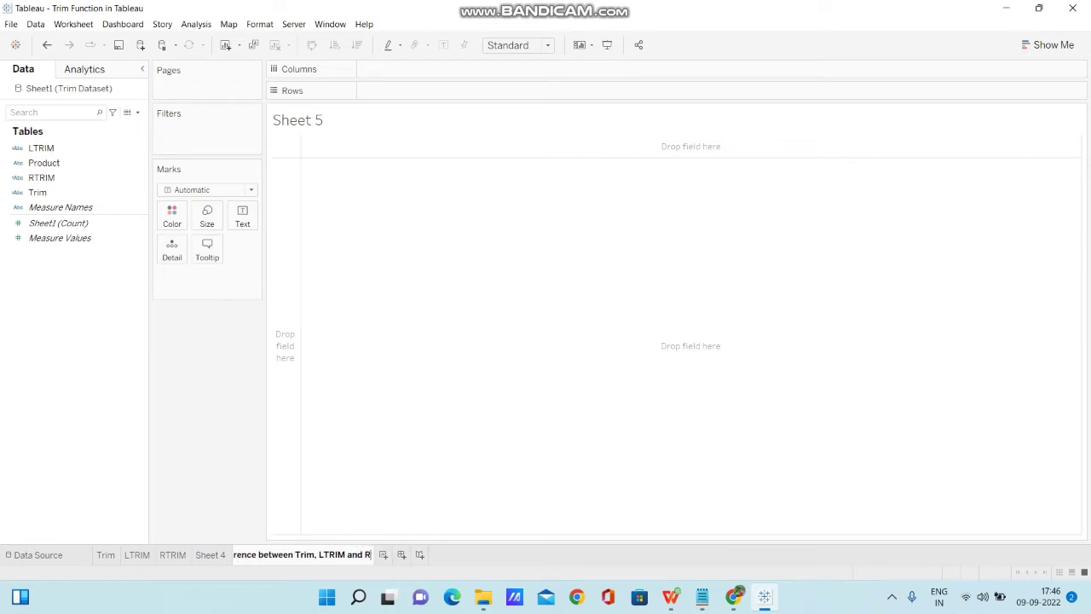
{"action": "type", "text": "TRIM"}
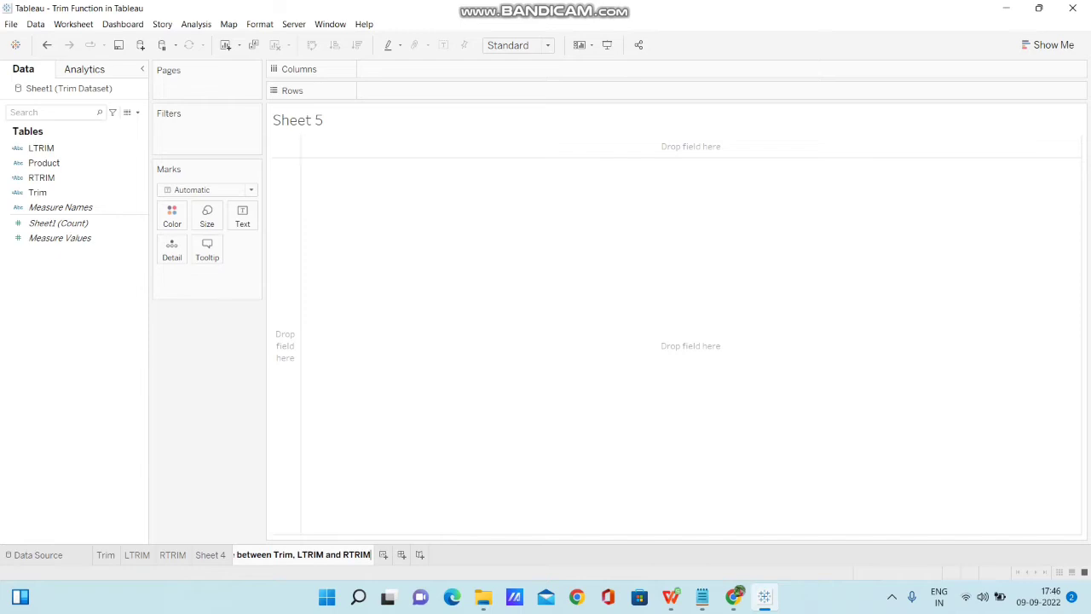
{"action": "key", "text": "Return"}
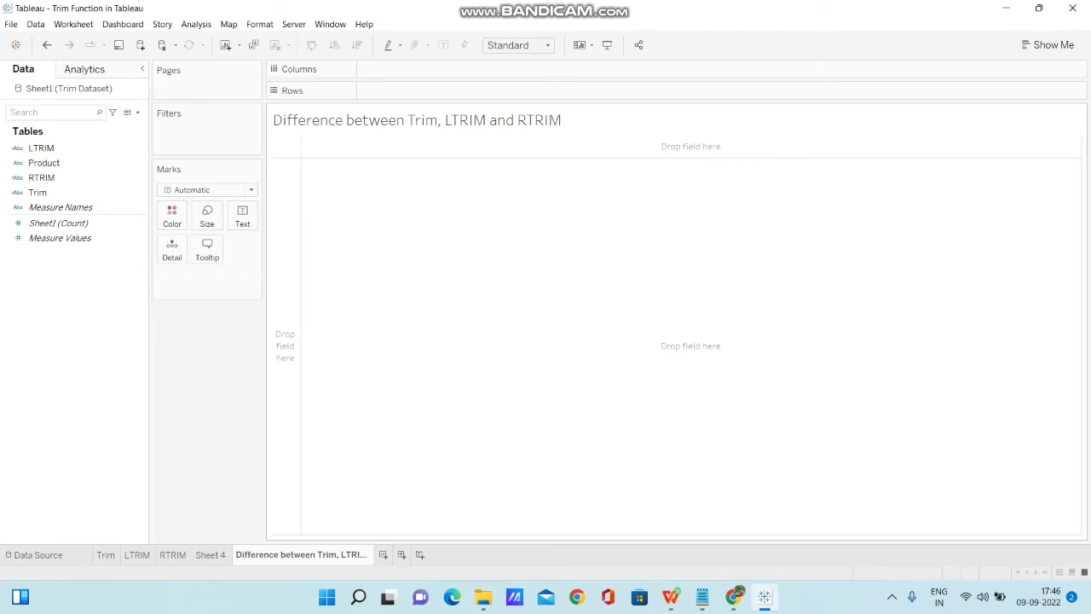
{"action": "left_click_drag", "start_coordinate": [43, 163], "coordinate": [401, 92]}
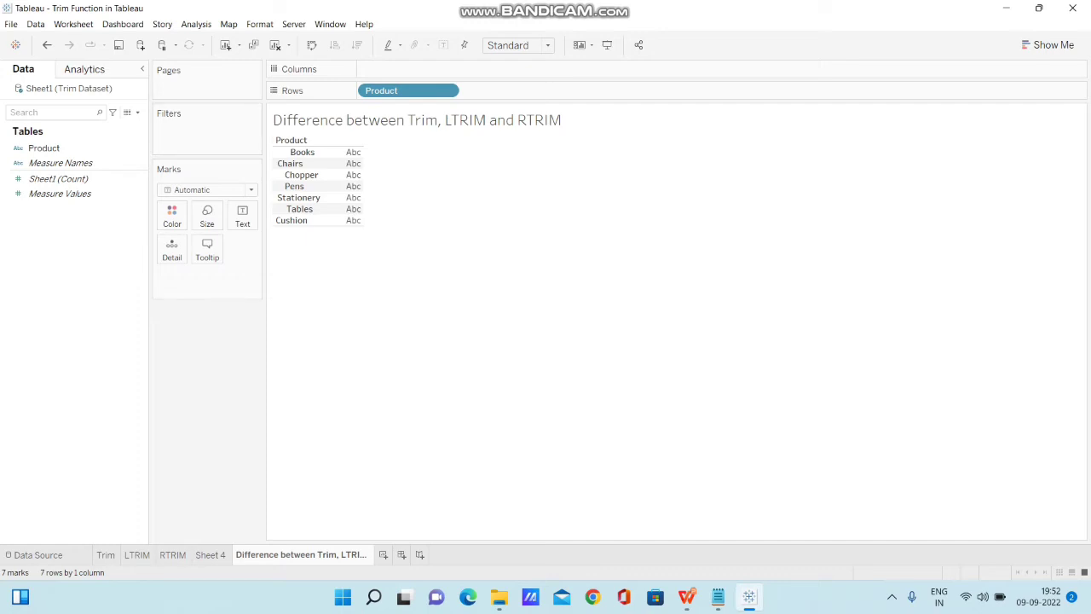
Start a new calculated field and limit its function list to the String category.
{"action": "left_click", "coordinate": [137, 112]}
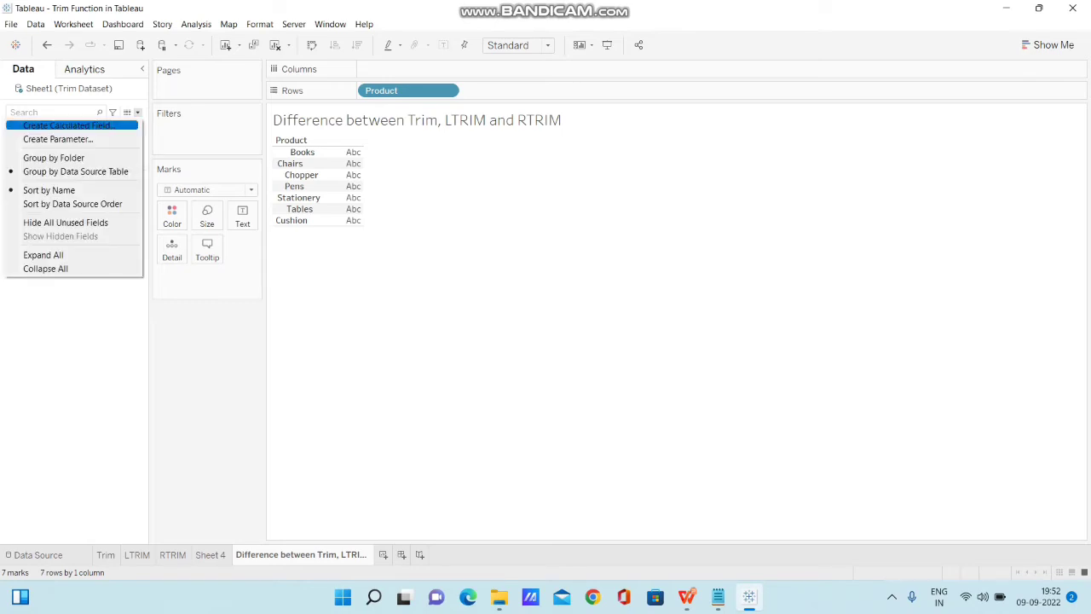
{"action": "left_click", "coordinate": [67, 126]}
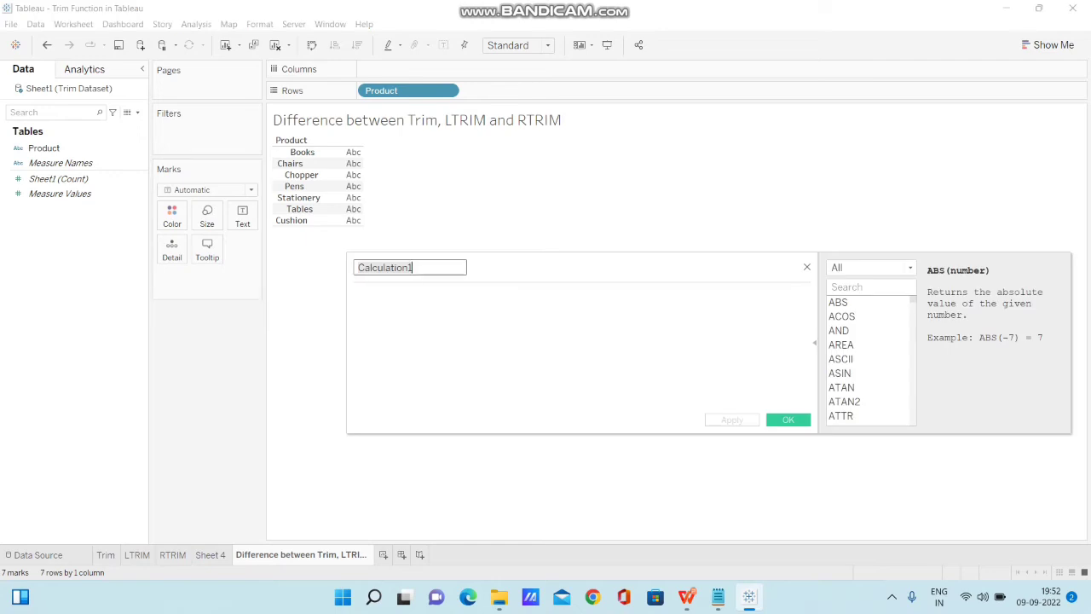
{"action": "left_click_drag", "start_coordinate": [597, 266], "coordinate": [468, 246]}
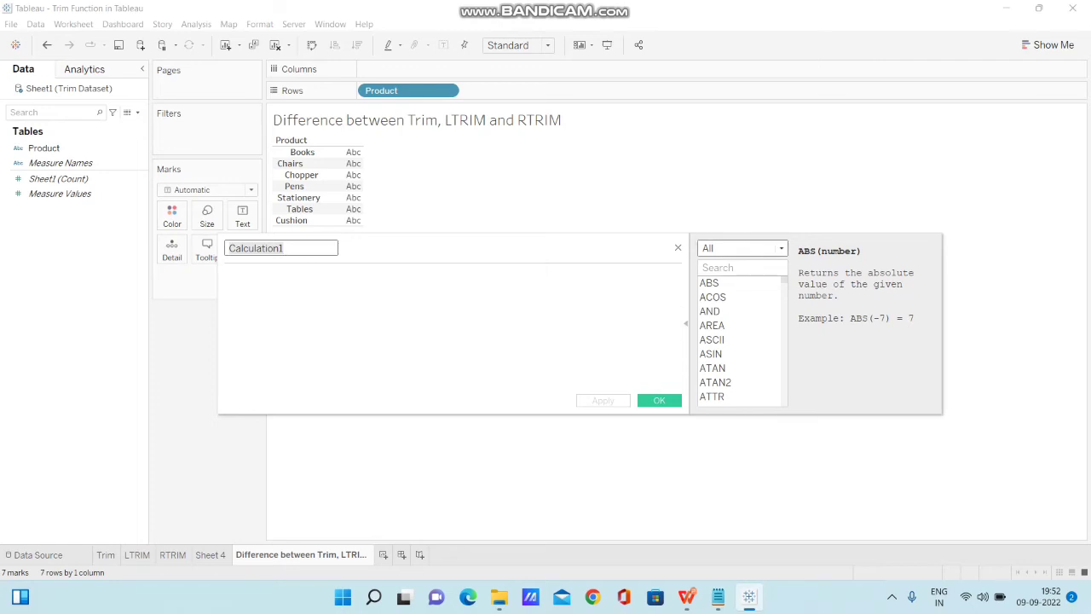
{"action": "left_click", "coordinate": [780, 248]}
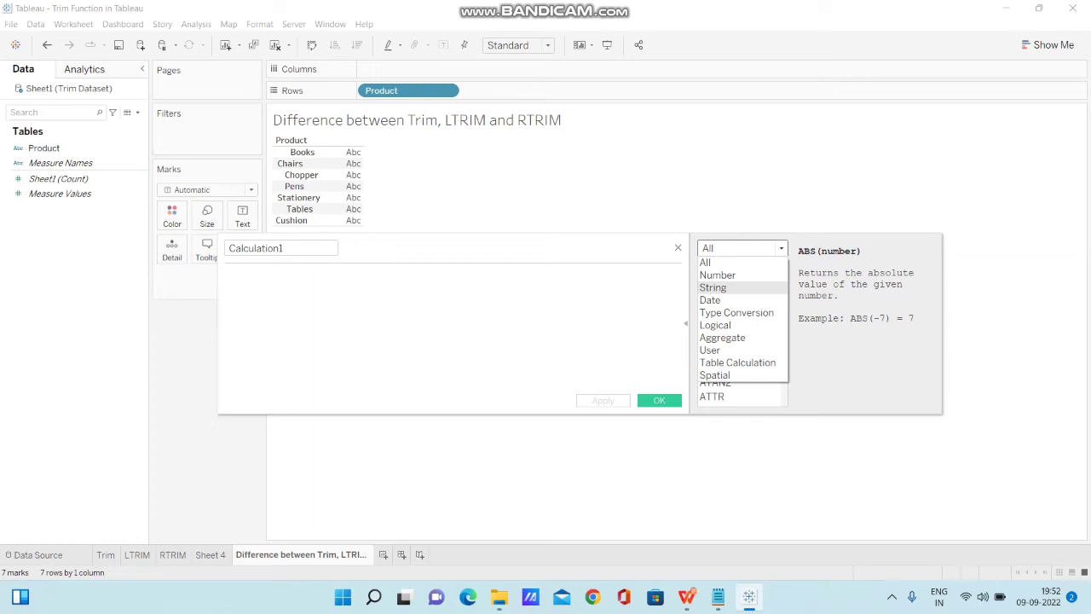
{"action": "left_click", "coordinate": [713, 287]}
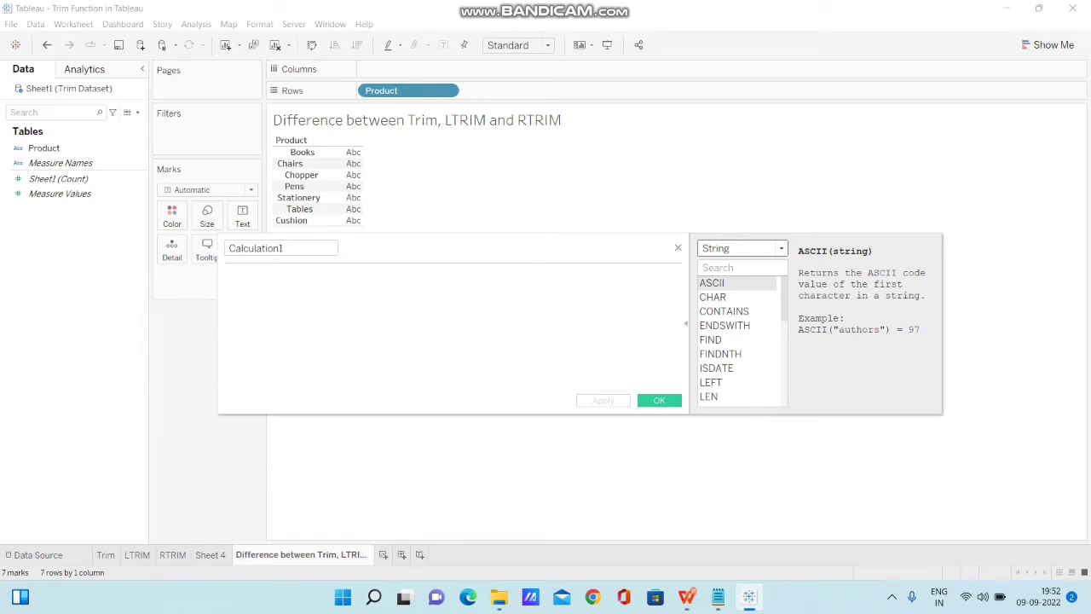
Enter the formula TRIM([Product]) and save the calculated field under the name Trim.
{"action": "left_click", "coordinate": [227, 277]}
{"action": "type", "text": "Tr"}
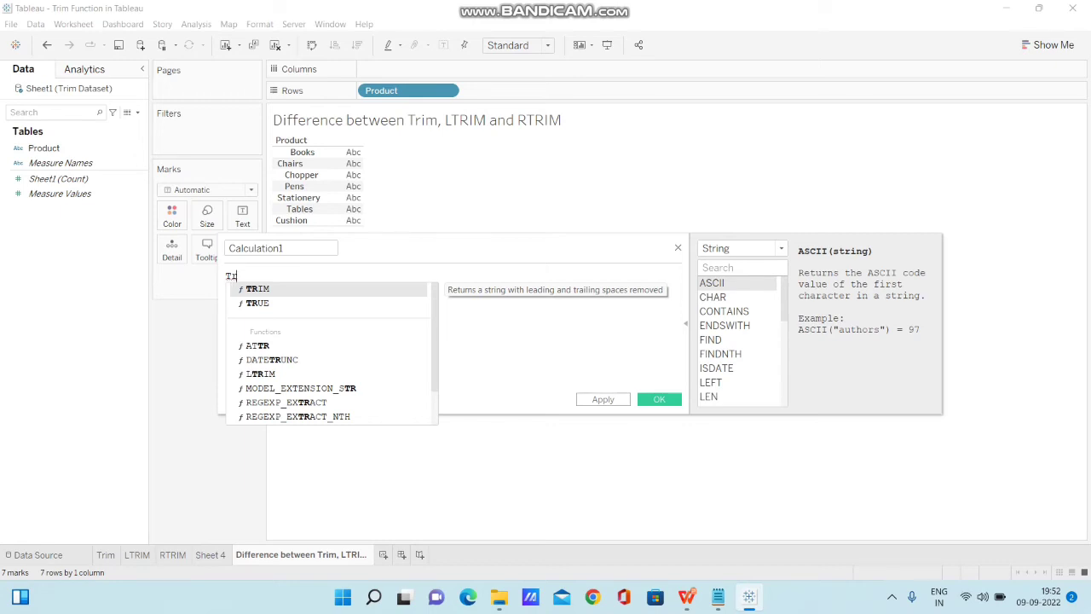
{"action": "key", "text": "Return"}
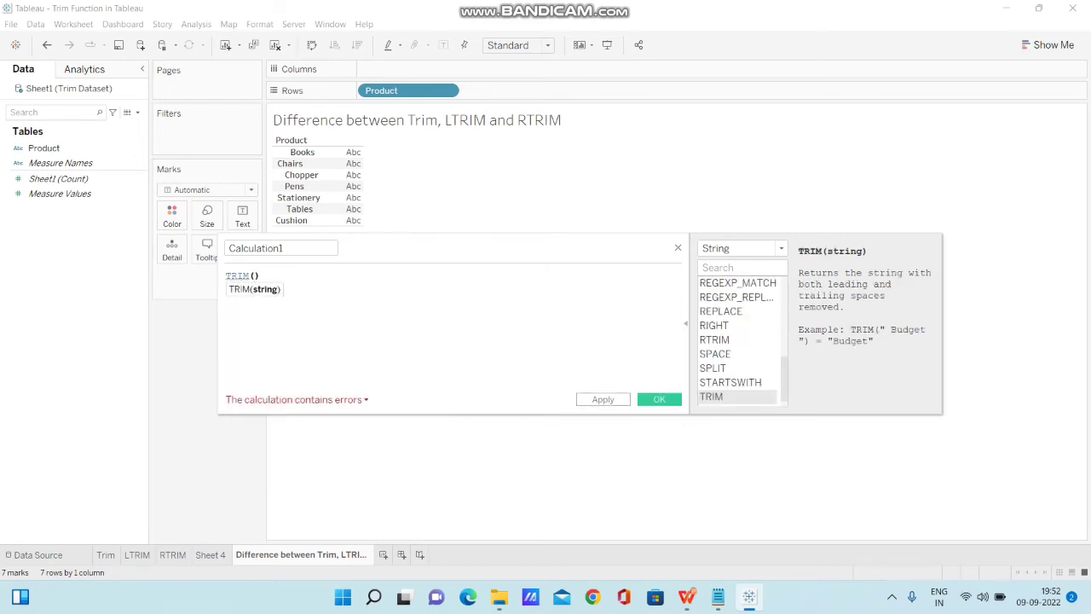
{"action": "type", "text": "prod"}
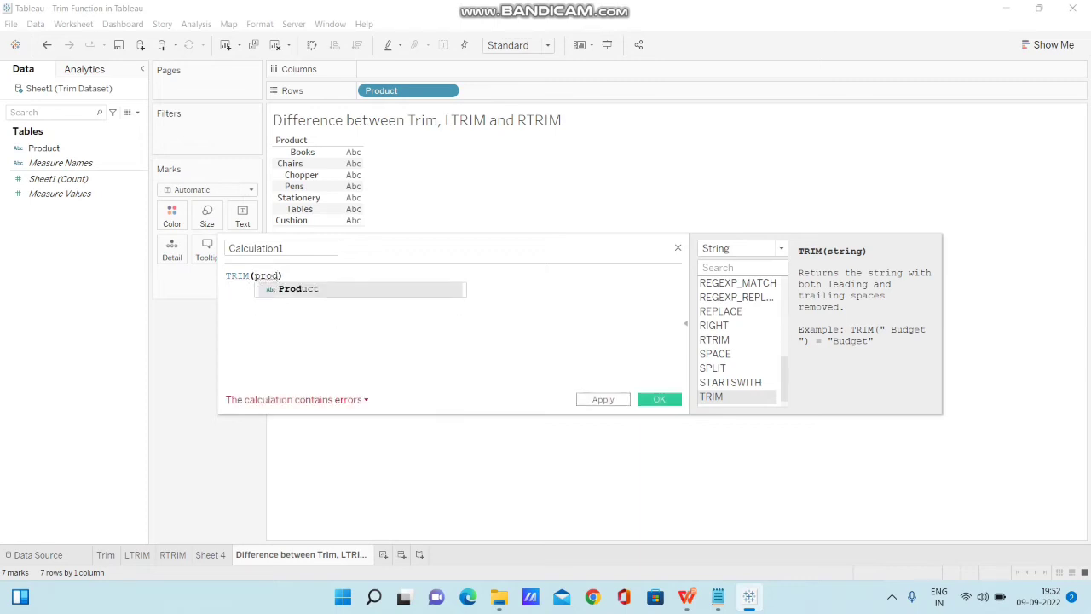
{"action": "key", "text": "Return"}
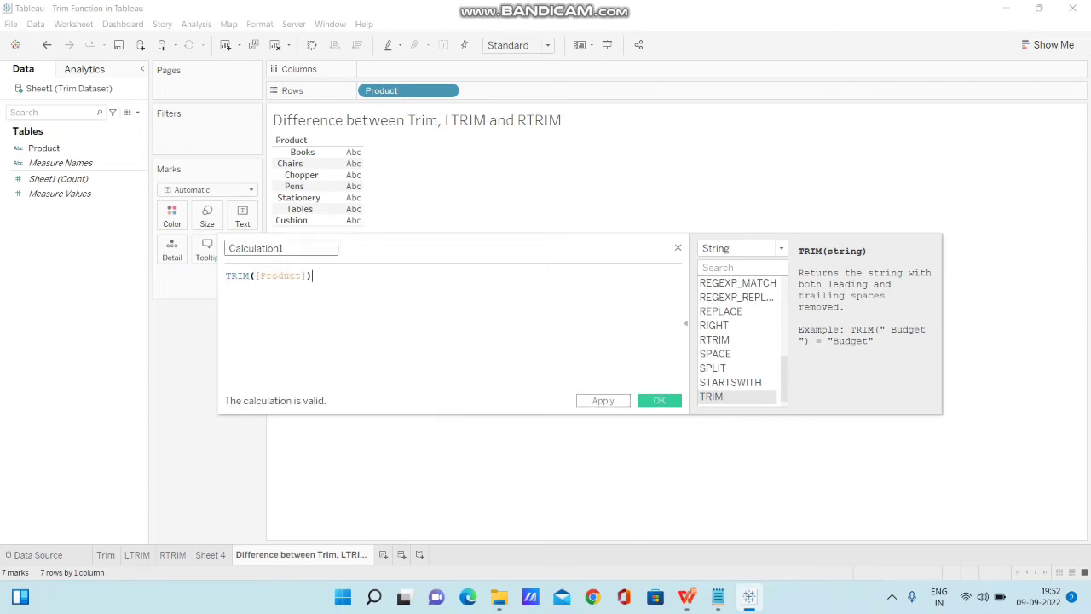
{"action": "left_click_drag", "start_coordinate": [285, 248], "coordinate": [183, 248]}
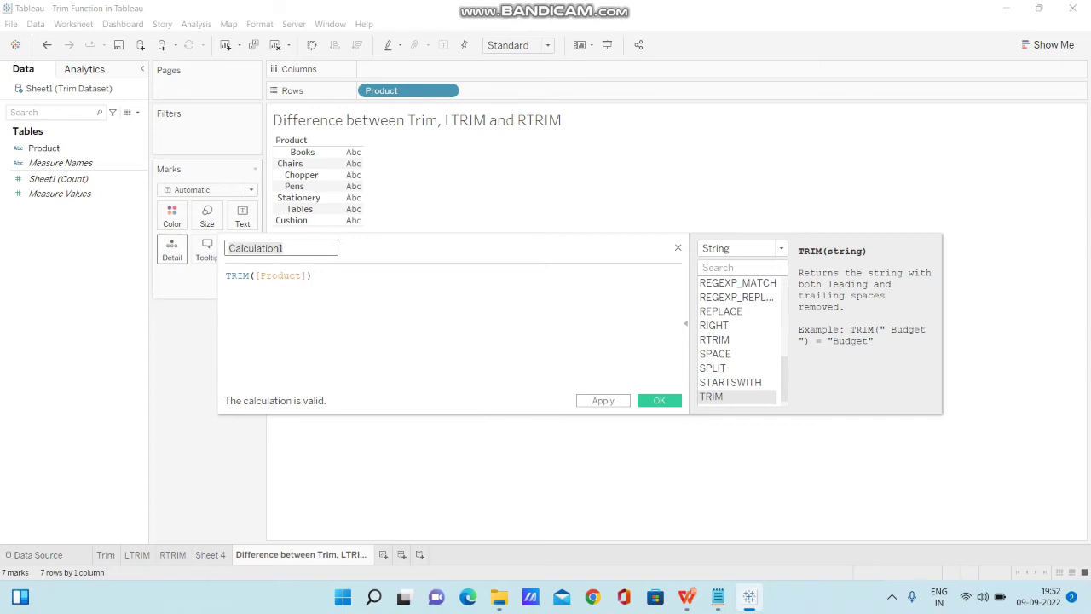
{"action": "type", "text": "Trim"}
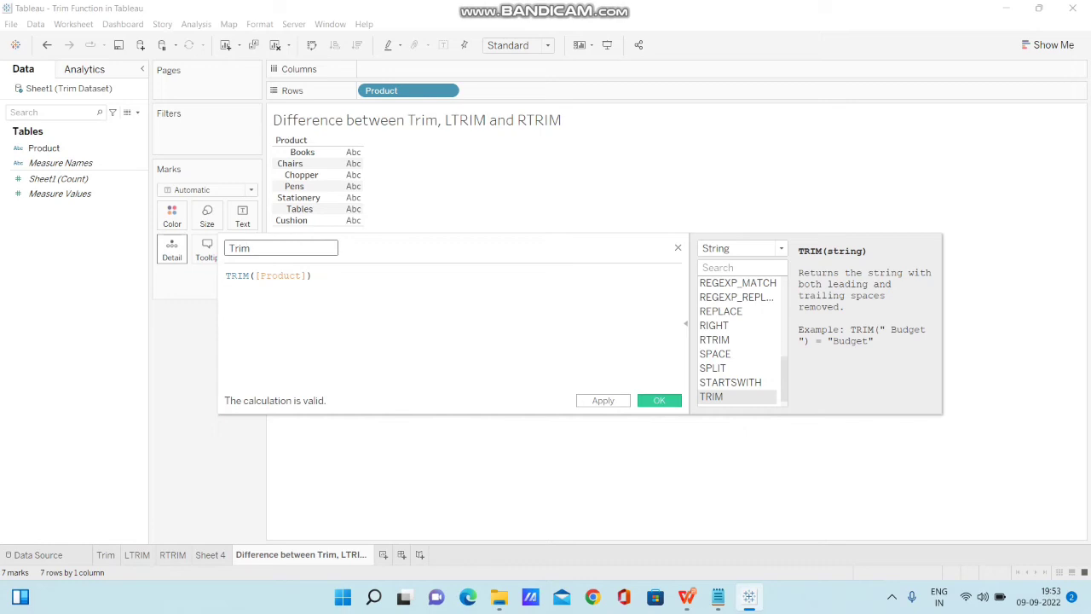
{"action": "key", "text": "Return"}
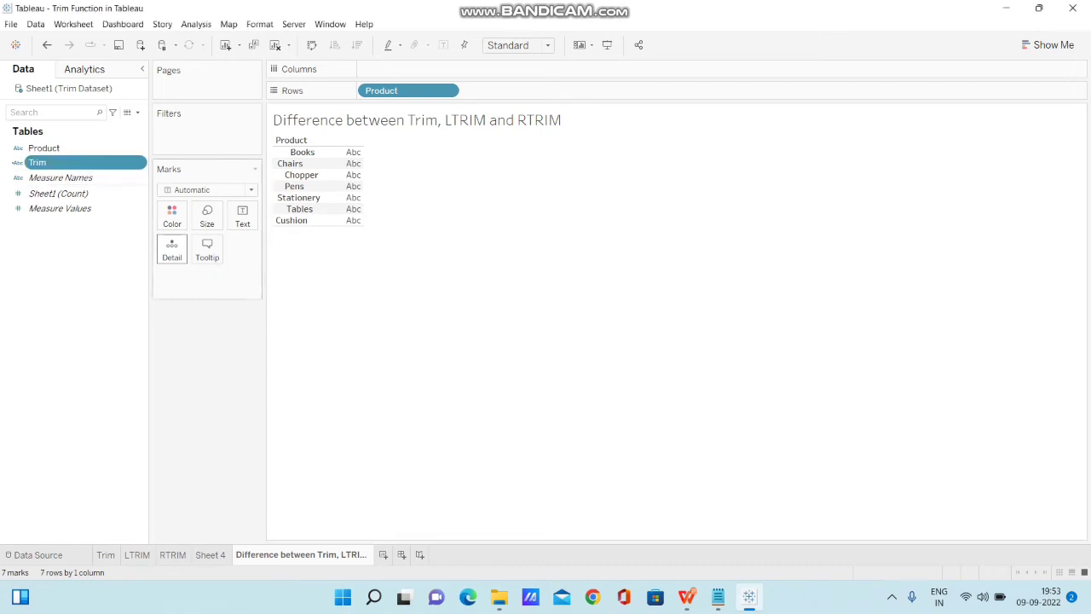
Create a calculated field named LTRIM with the formula LTRIM([Product]).
{"action": "left_click", "coordinate": [137, 111]}
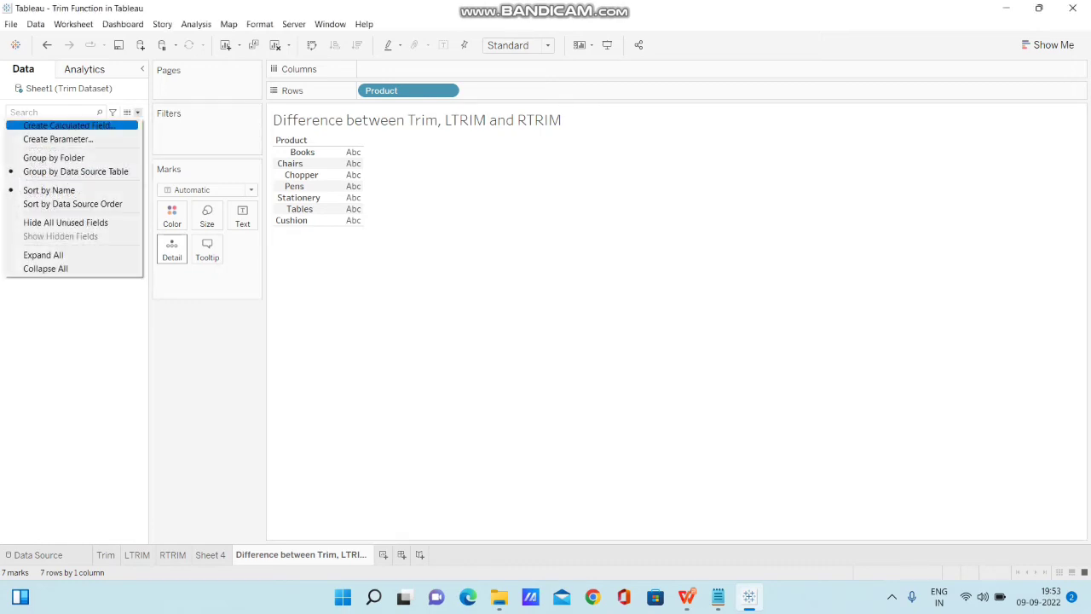
{"action": "left_click", "coordinate": [69, 125]}
{"action": "left_click", "coordinate": [226, 275]}
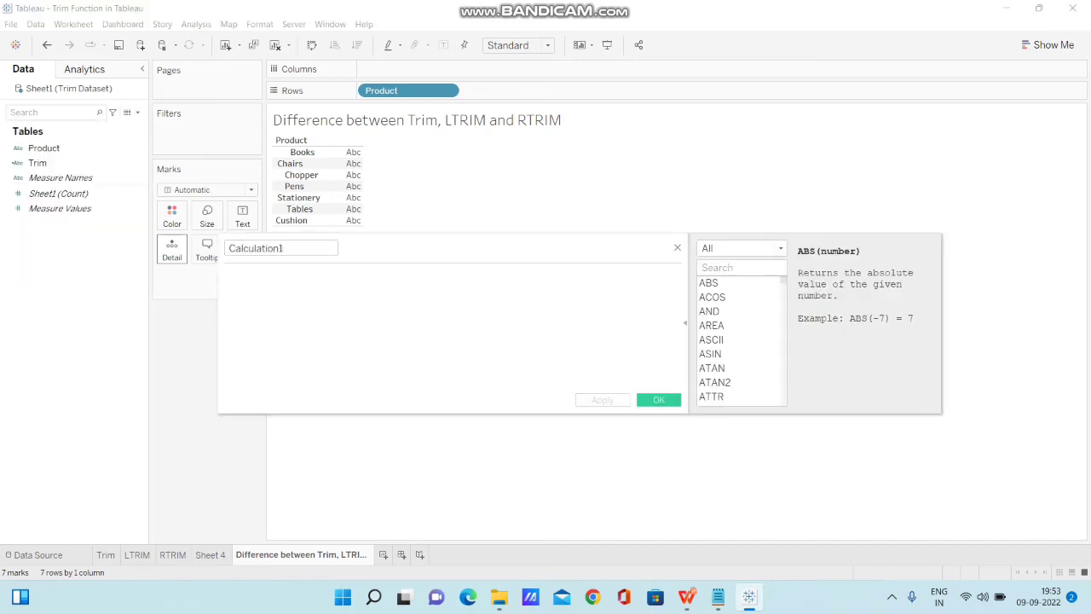
{"action": "type", "text": "LT"}
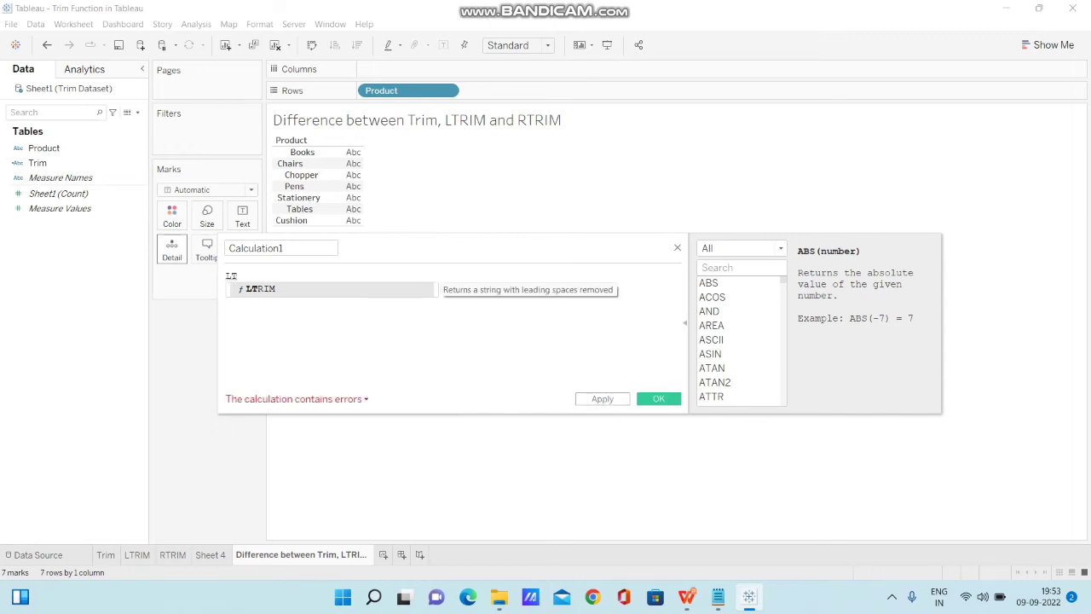
{"action": "key", "text": "Return"}
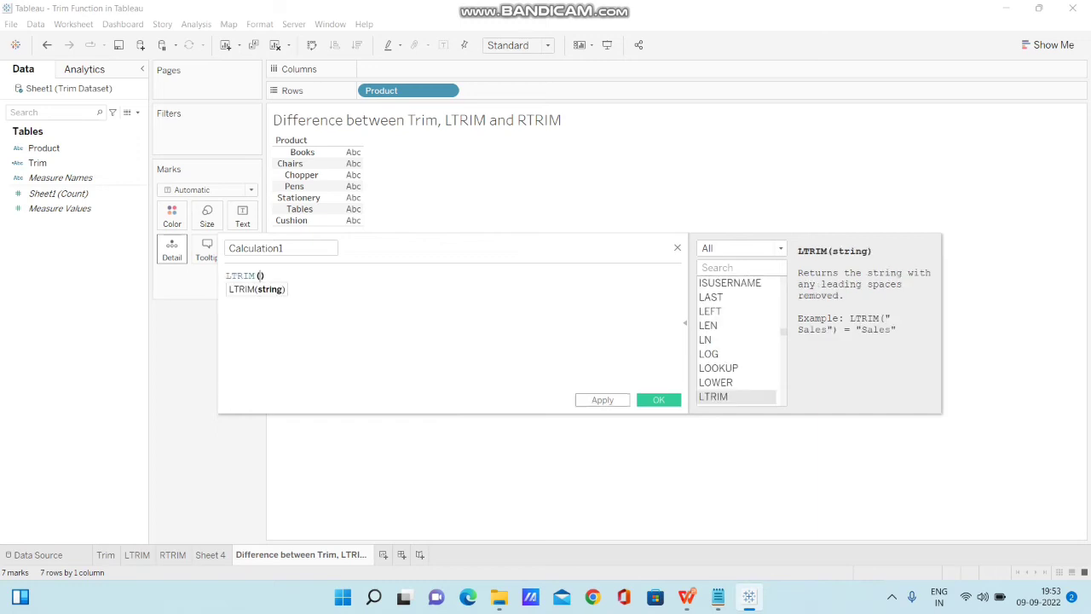
{"action": "type", "text": "PRO"}
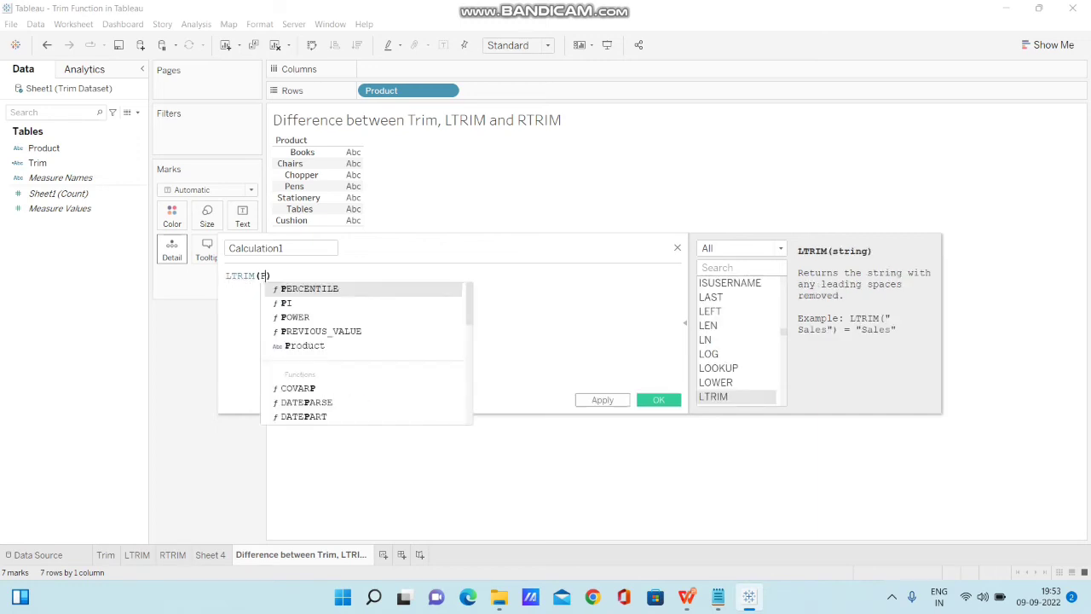
{"action": "key", "text": "Return"}
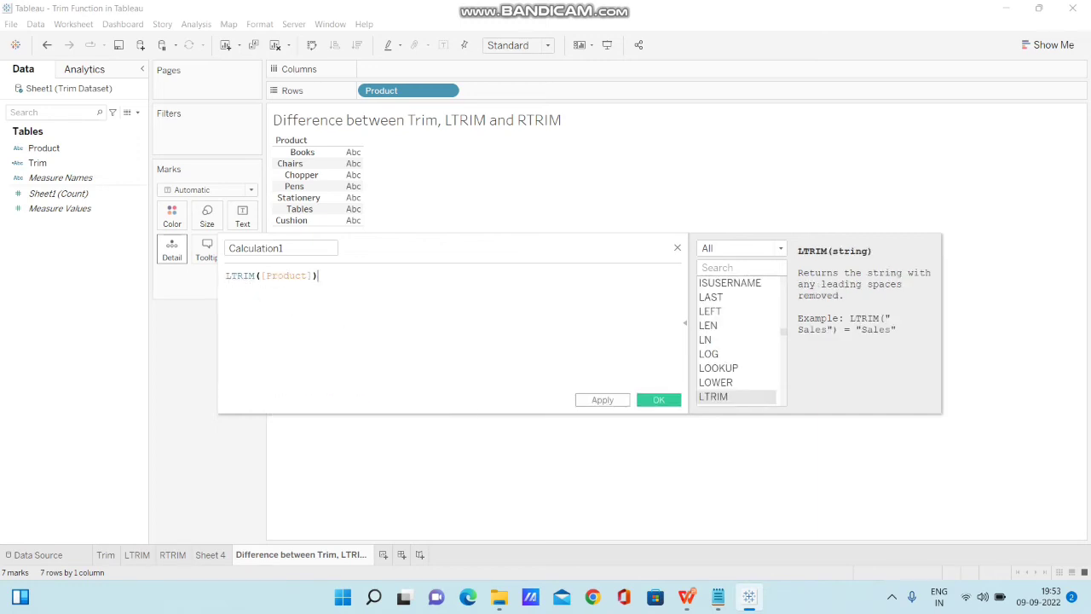
{"action": "left_click_drag", "start_coordinate": [286, 248], "coordinate": [210, 249]}
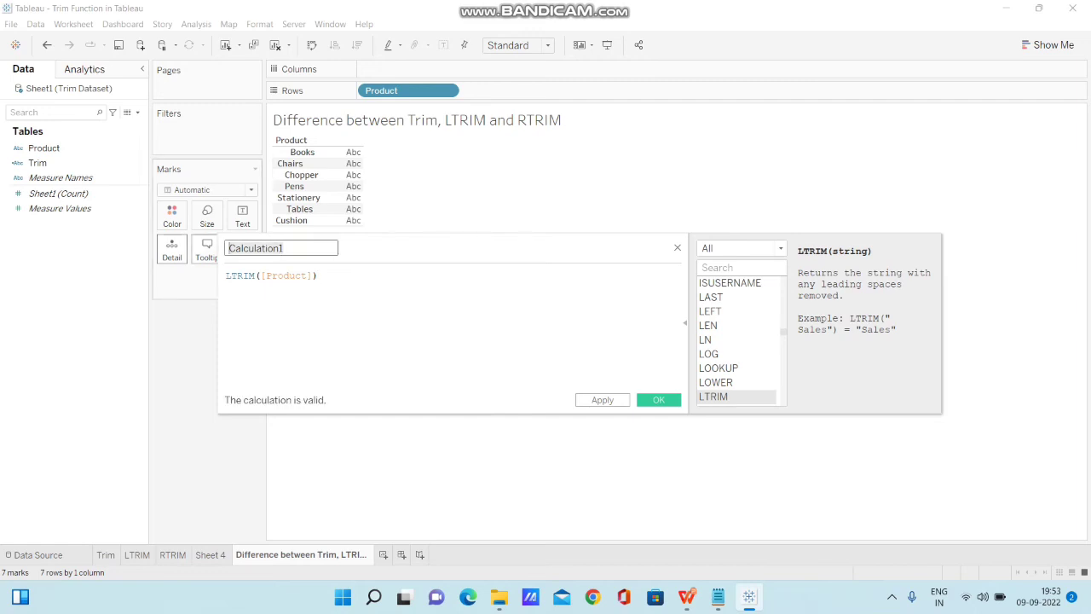
{"action": "type", "text": "LTRIM"}
{"action": "left_click", "coordinate": [646, 401]}
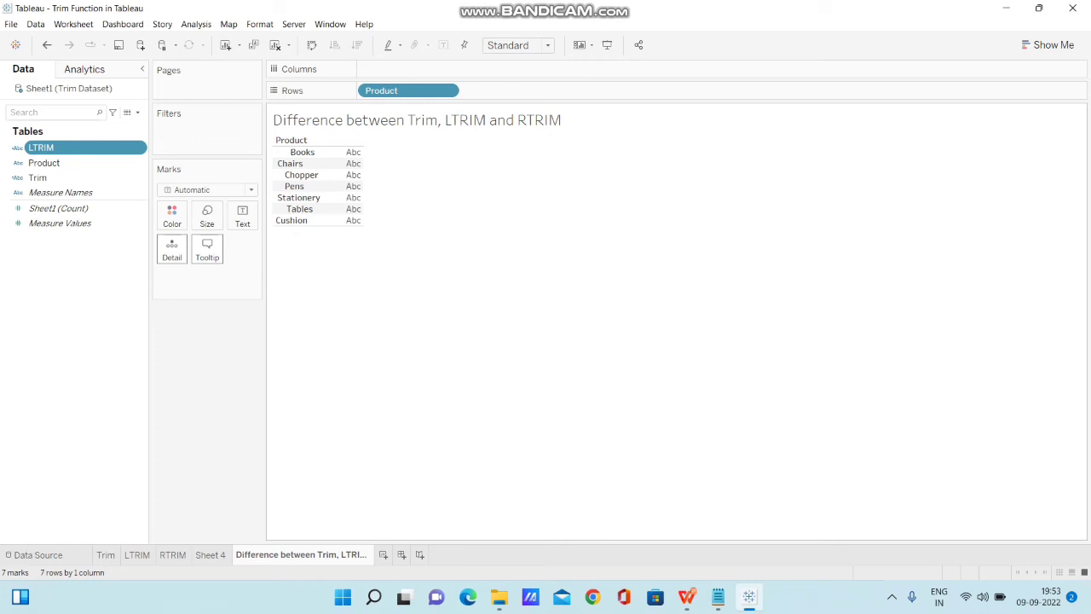
Start a new calculated field and enter the formula RTRIM([Product]).
{"action": "left_click", "coordinate": [138, 112]}
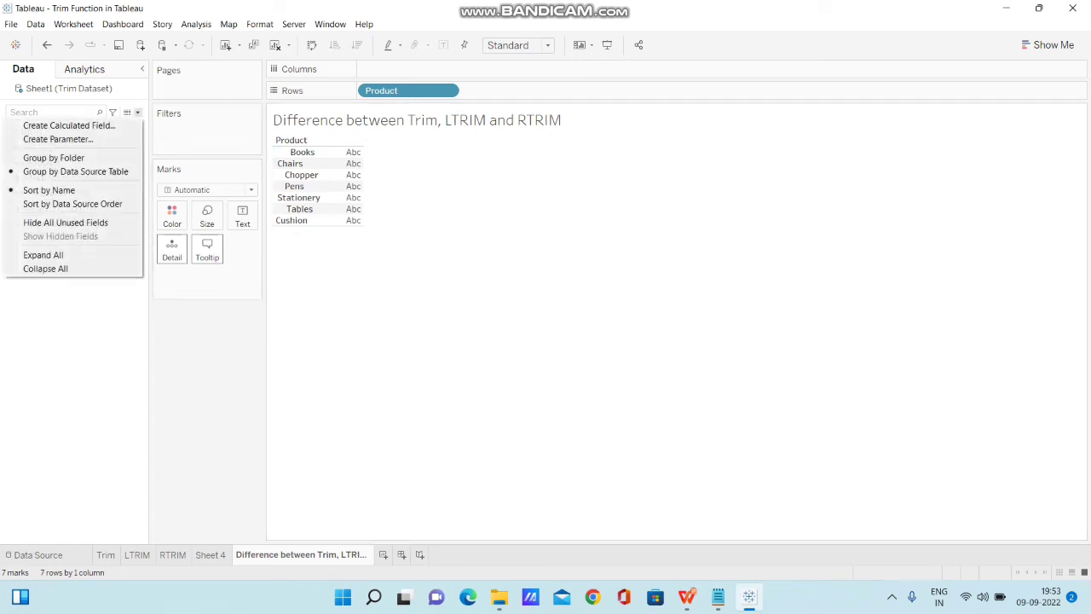
{"action": "left_click", "coordinate": [69, 126]}
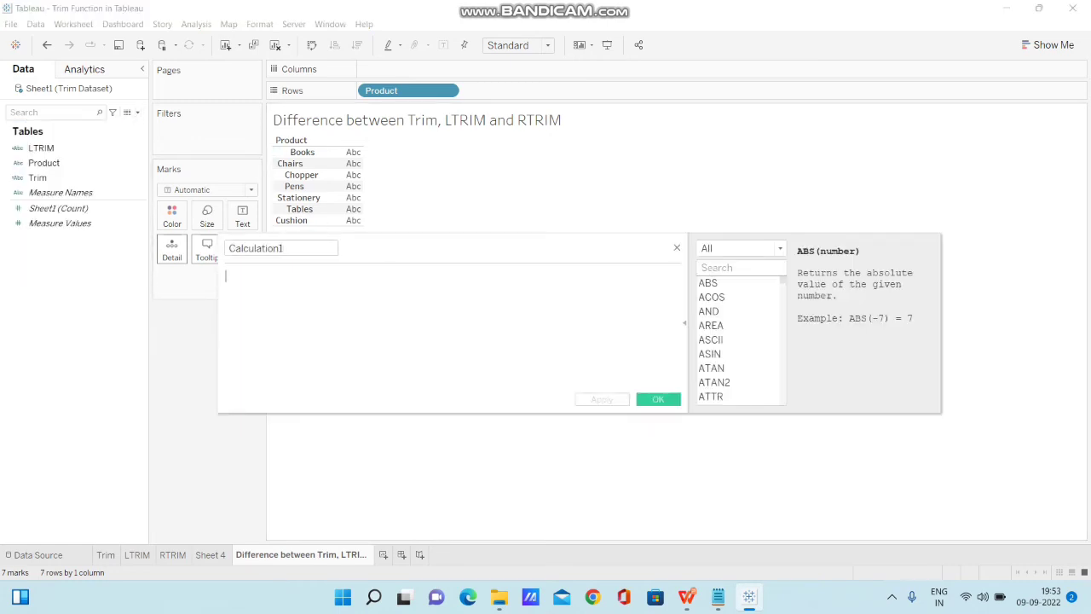
{"action": "type", "text": "RT"}
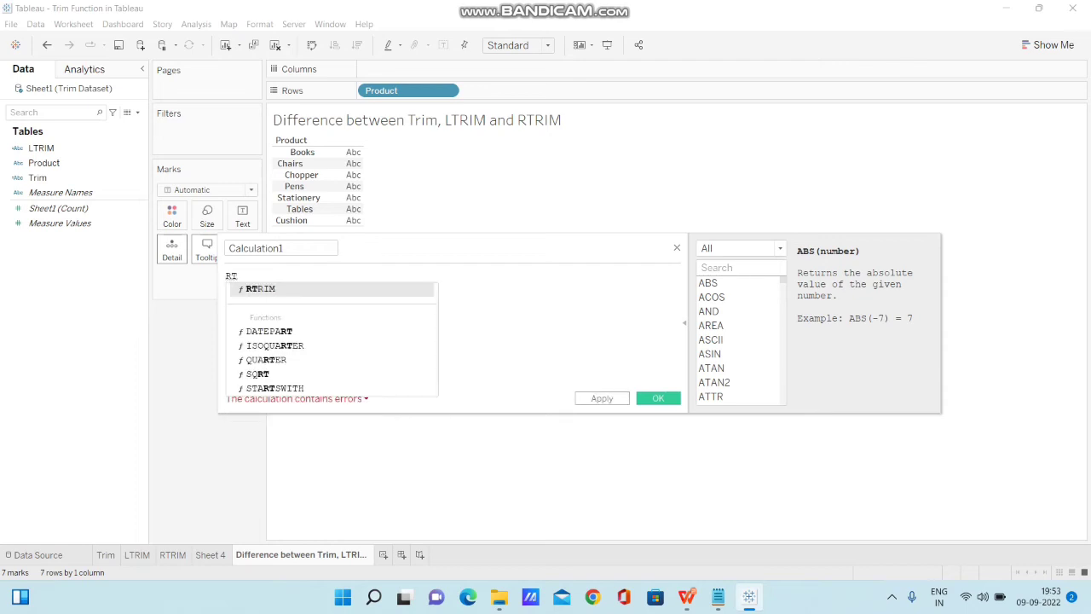
{"action": "key", "text": "Return"}
{"action": "type", "text": "PRODU"}
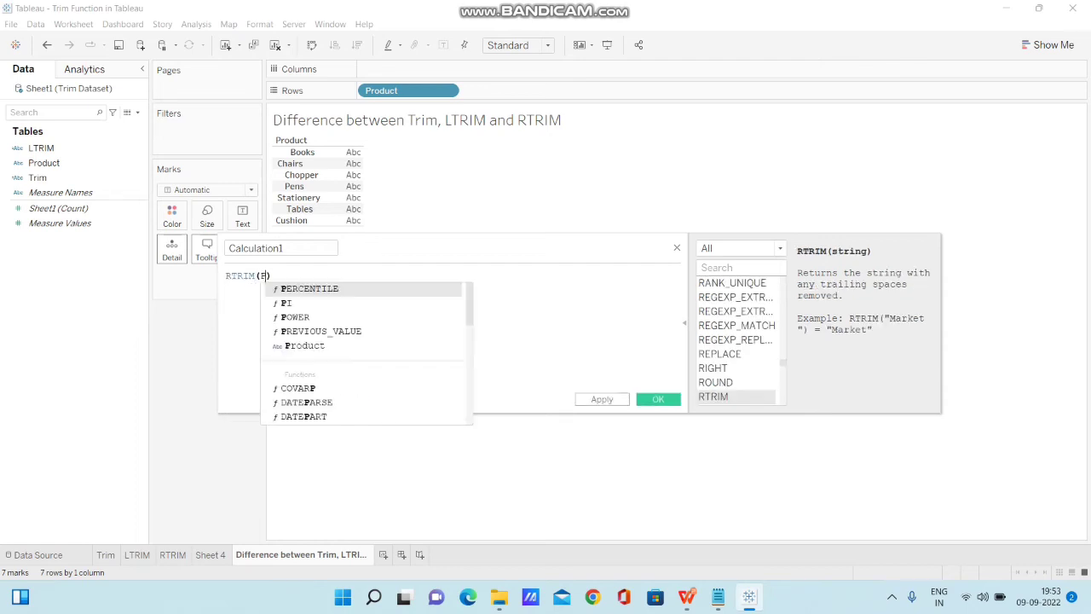
{"action": "key", "text": "Return"}
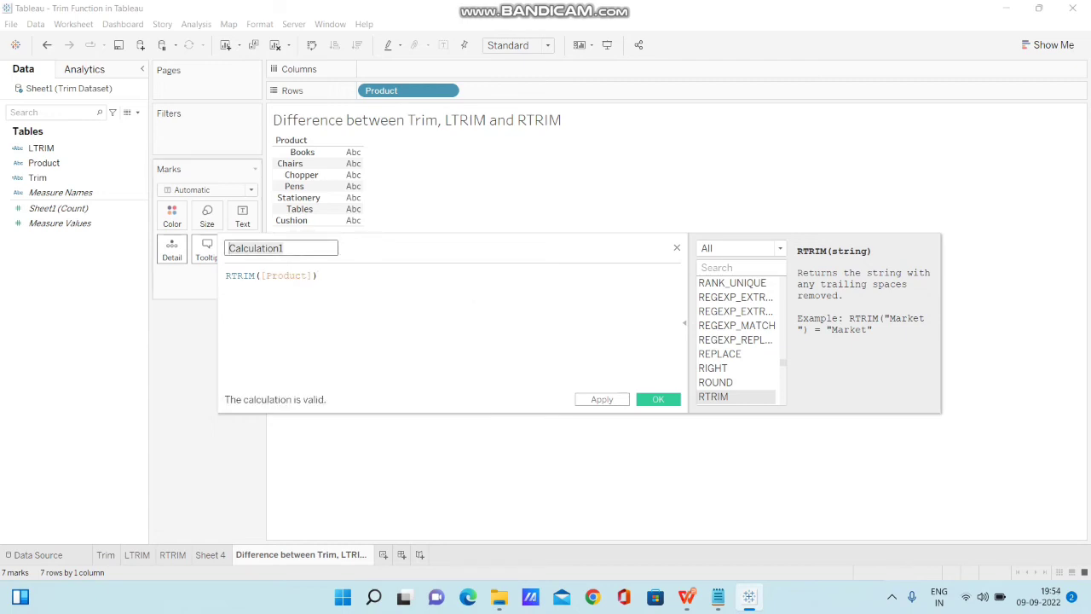
Name the calculated field RTRIM in capital letters and save it.
{"action": "type", "text": "rtrim"}
{"action": "key", "text": "BackSpace"}
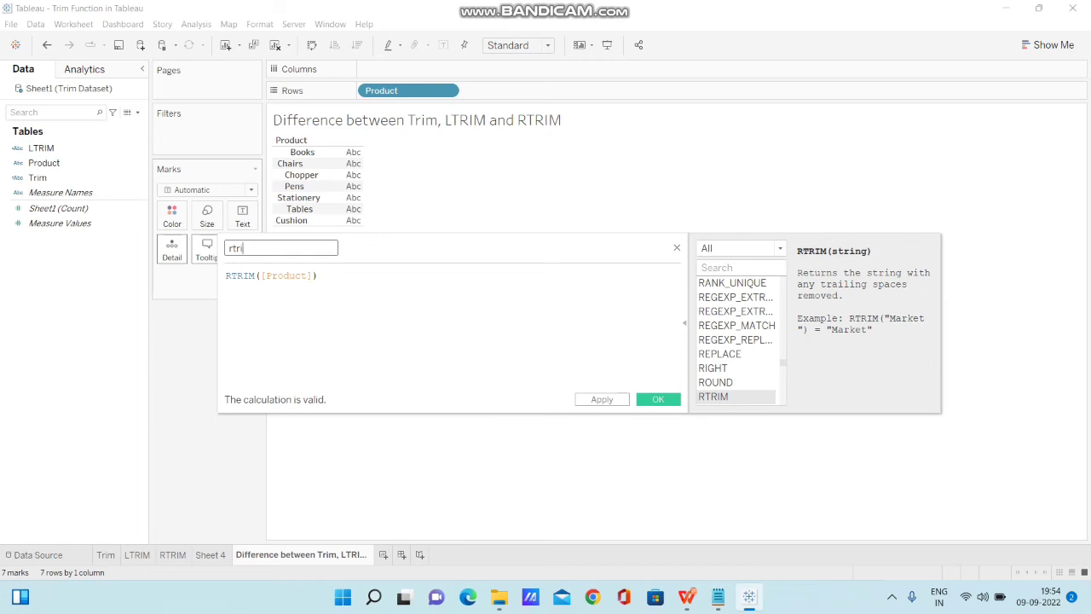
{"action": "key", "text": "BackSpace"}
{"action": "key", "text": "BackSpace"}
{"action": "key", "text": "BackSpace"}
{"action": "key", "text": "BackSpace"}
{"action": "type", "text": "RTRIM"}
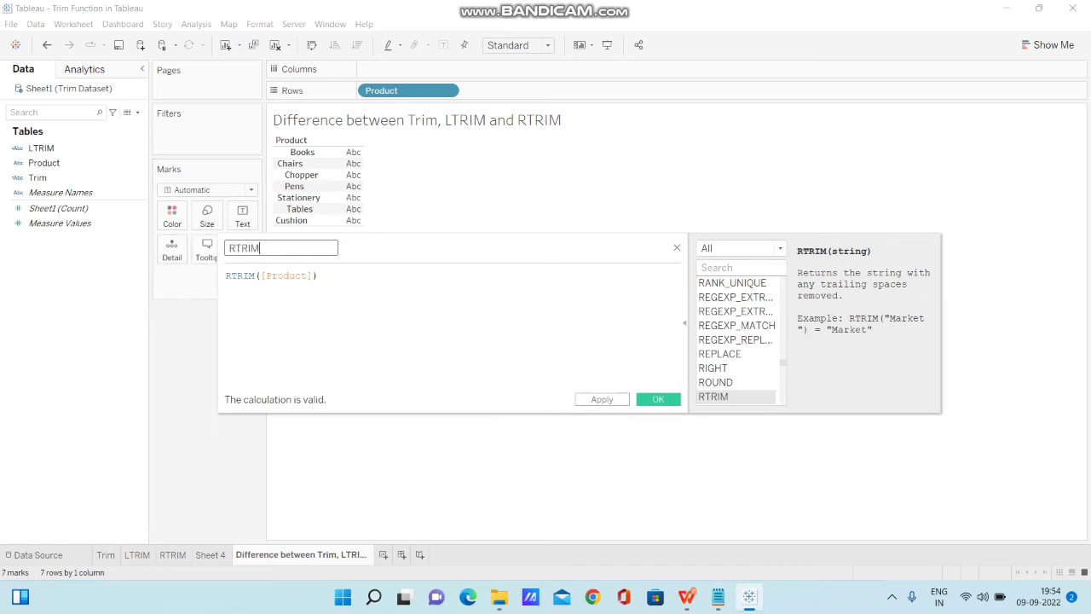
{"action": "key", "text": "Return"}
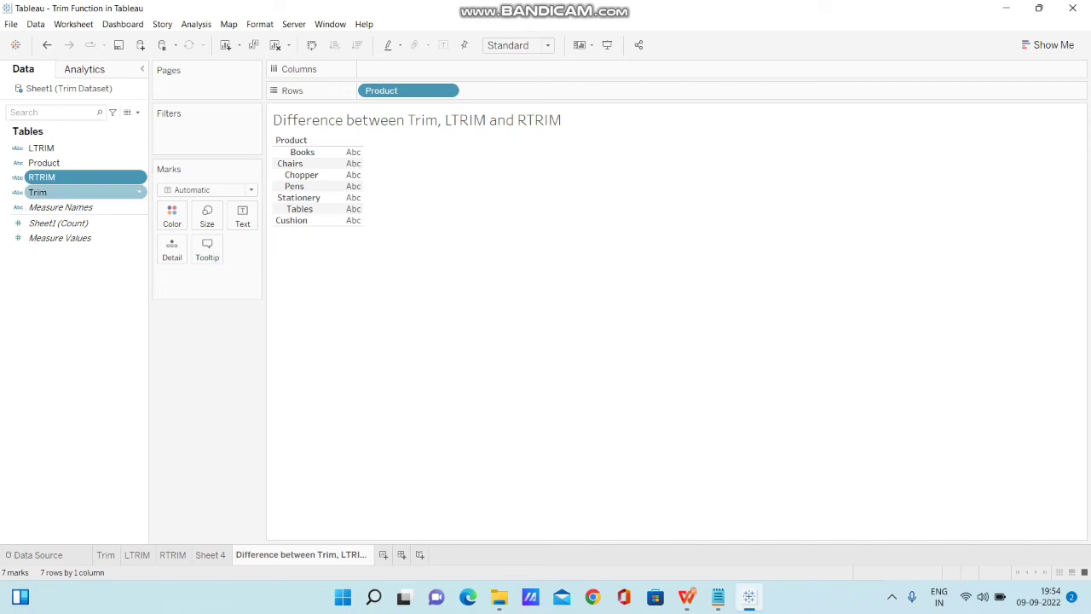
Add the Trim, LTRIM and RTRIM fields to Rows, in that order, after Product.
{"action": "left_click_drag", "start_coordinate": [37, 192], "coordinate": [474, 90]}
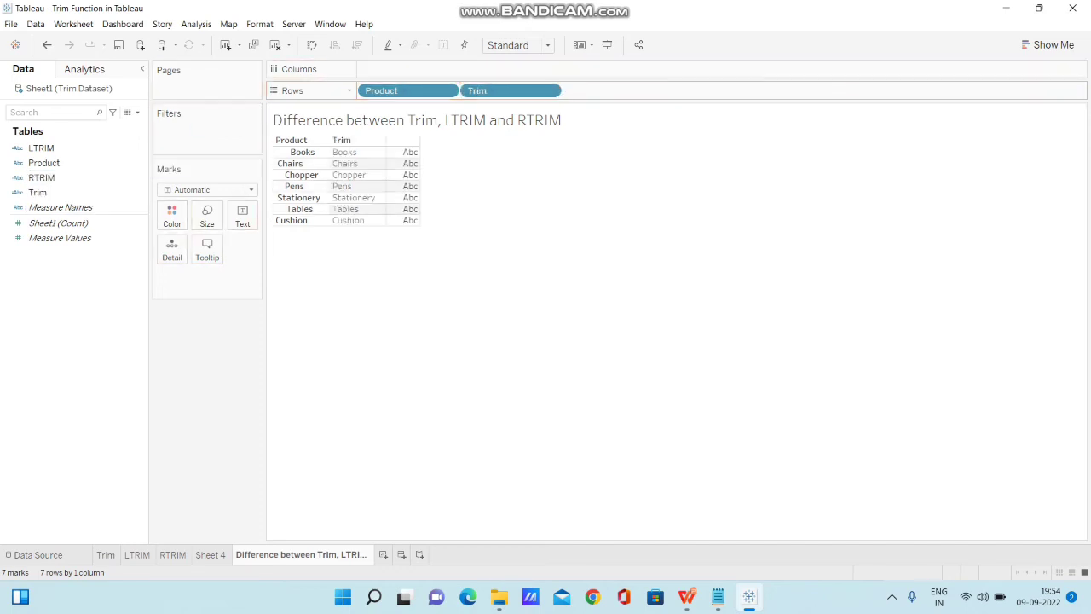
{"action": "left_click_drag", "start_coordinate": [41, 178], "coordinate": [36, 237]}
{"action": "left_click_drag", "start_coordinate": [41, 147], "coordinate": [580, 89]}
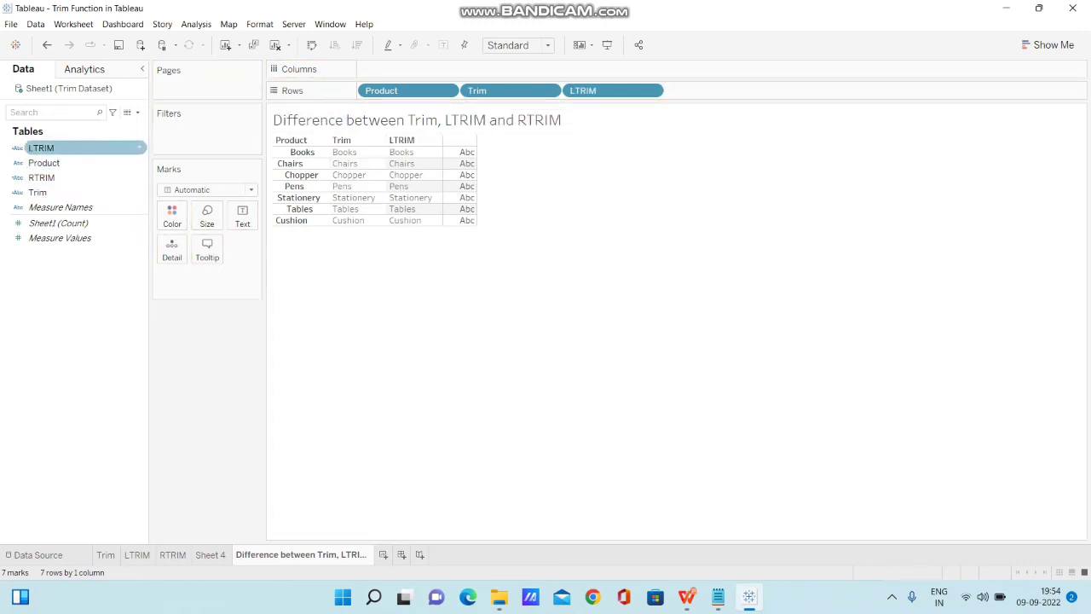
{"action": "left_click_drag", "start_coordinate": [41, 177], "coordinate": [675, 90]}
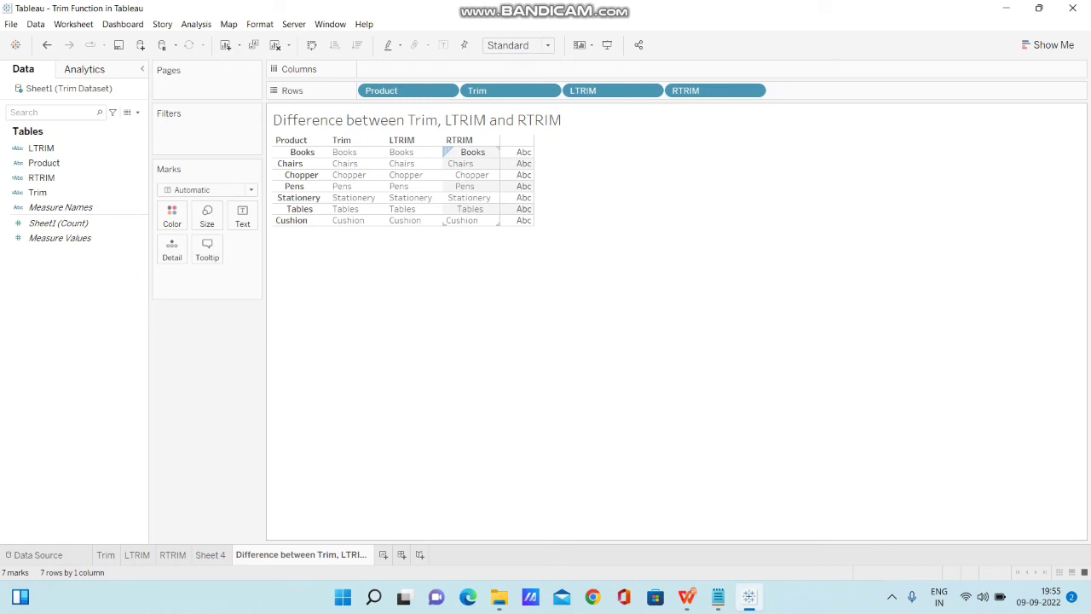
Examine the spacing of Books, Chopper, Pens and Cushion in the RTRIM column against the other columns, and clear the selection.
{"action": "left_click", "coordinate": [472, 151]}
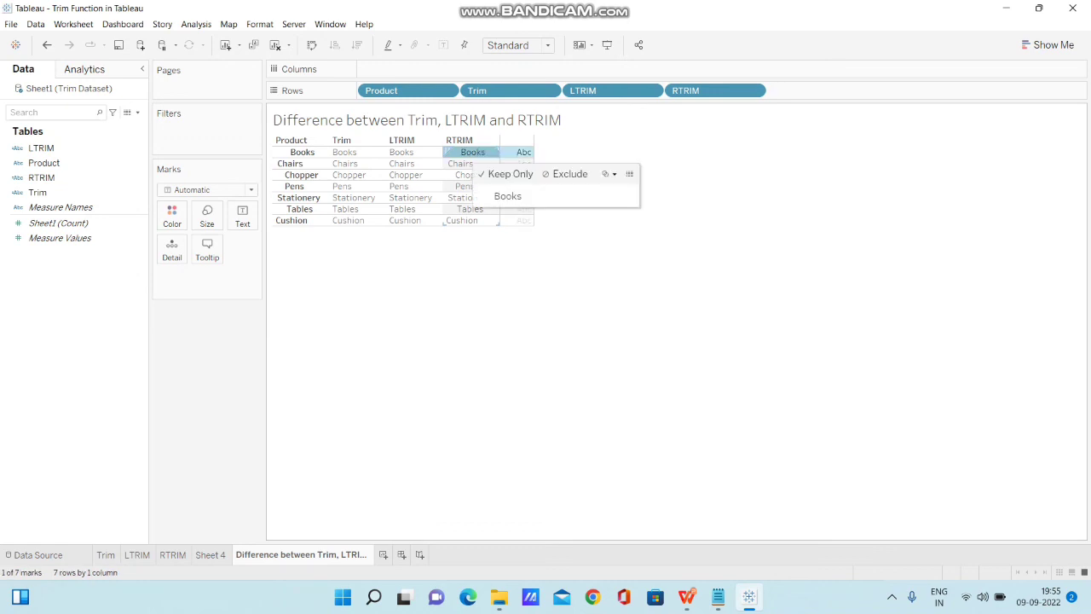
{"action": "left_click", "coordinate": [467, 175]}
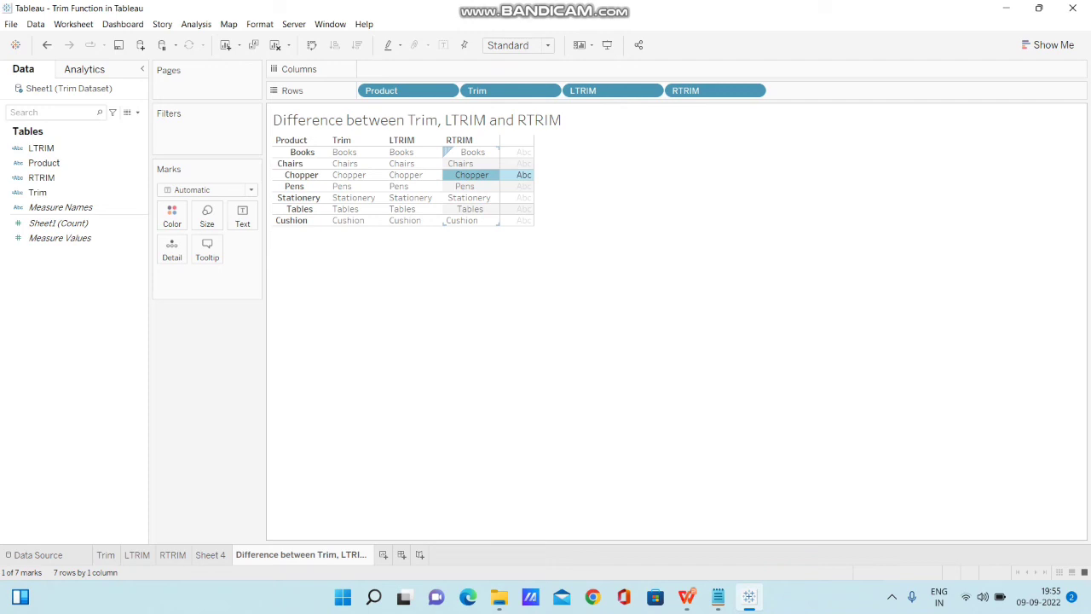
{"action": "left_click", "coordinate": [470, 186]}
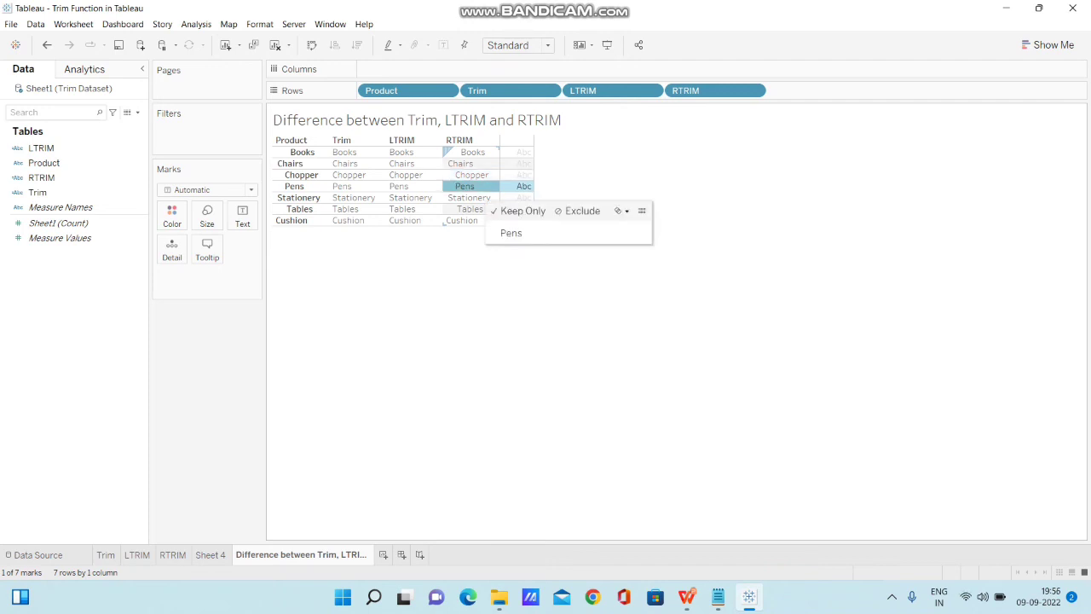
{"action": "left_click", "coordinate": [462, 221]}
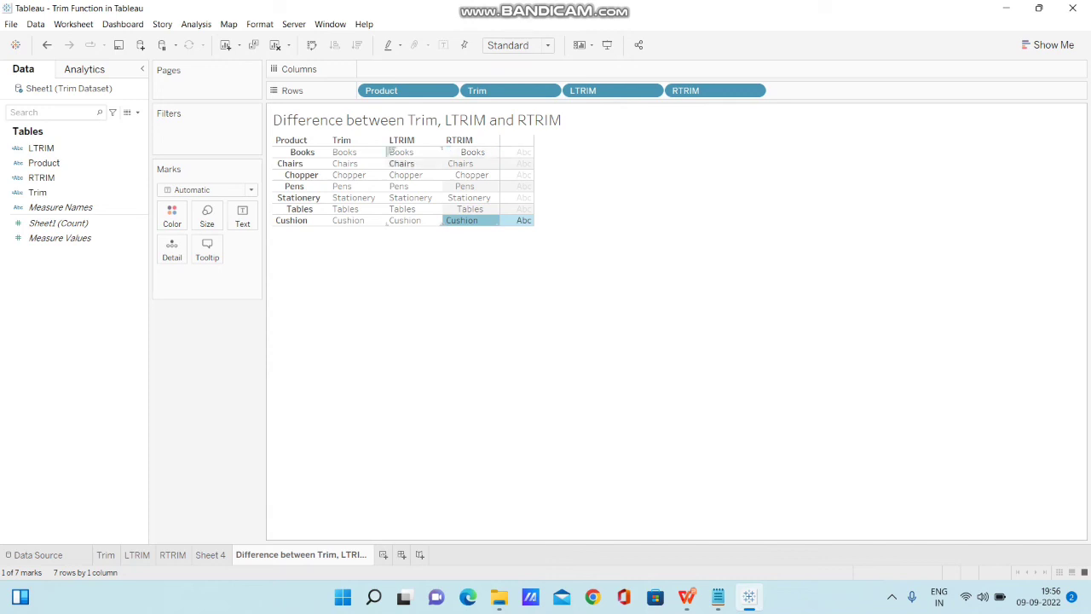
{"action": "left_click", "coordinate": [438, 140]}
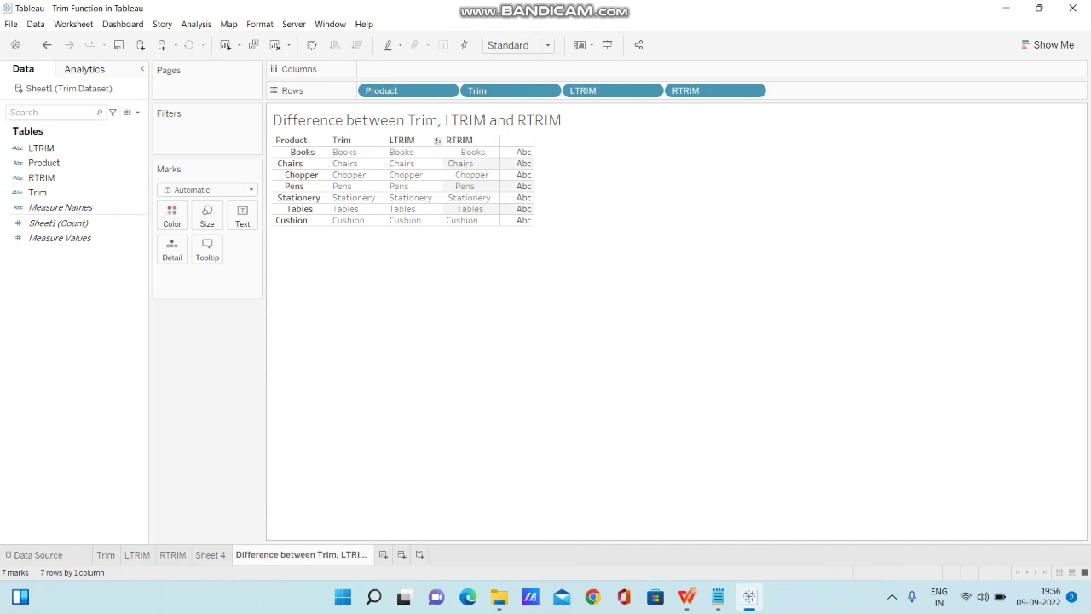